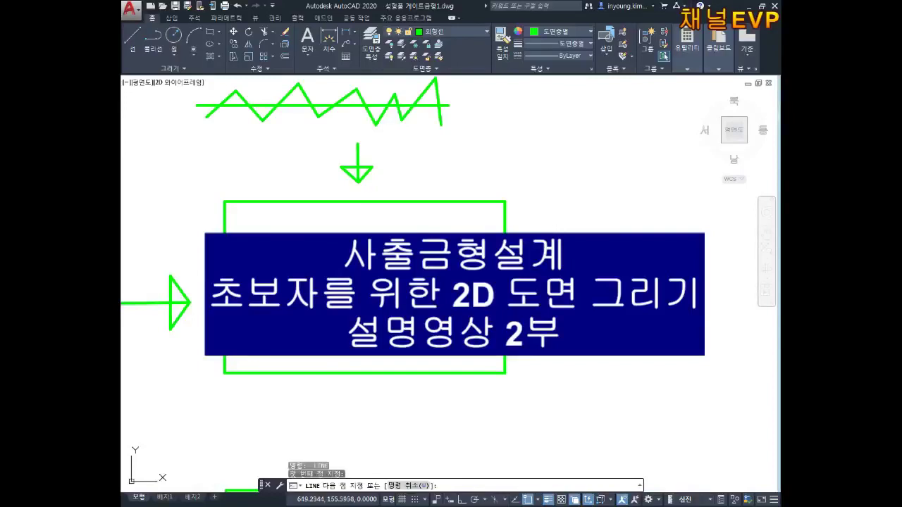
Finish the green arrow pointing at the rectangle from the right.
left_click(559, 247)
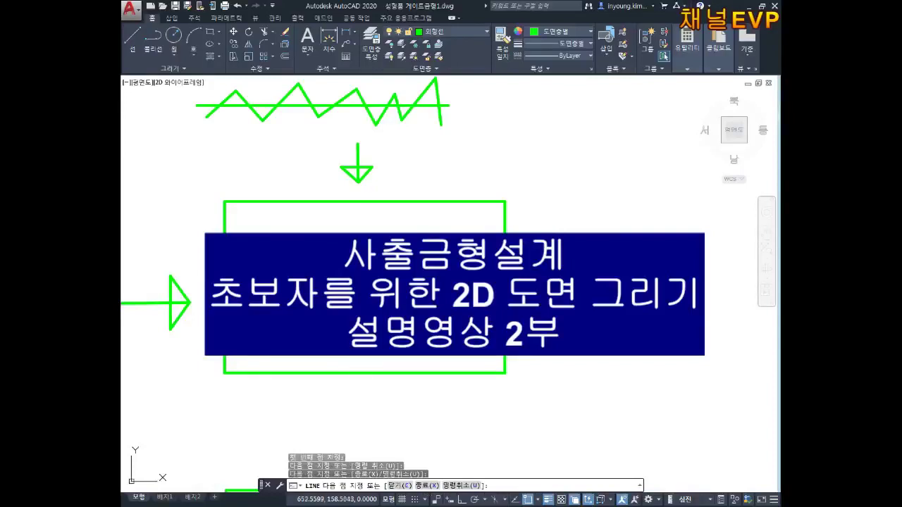
left_click(530, 291)
left_click(597, 290)
key("Escape")
Draw a green arrow with arrowhead pointing up at the rectangle from below.
middle_click_drag(531, 339, 552, 295)
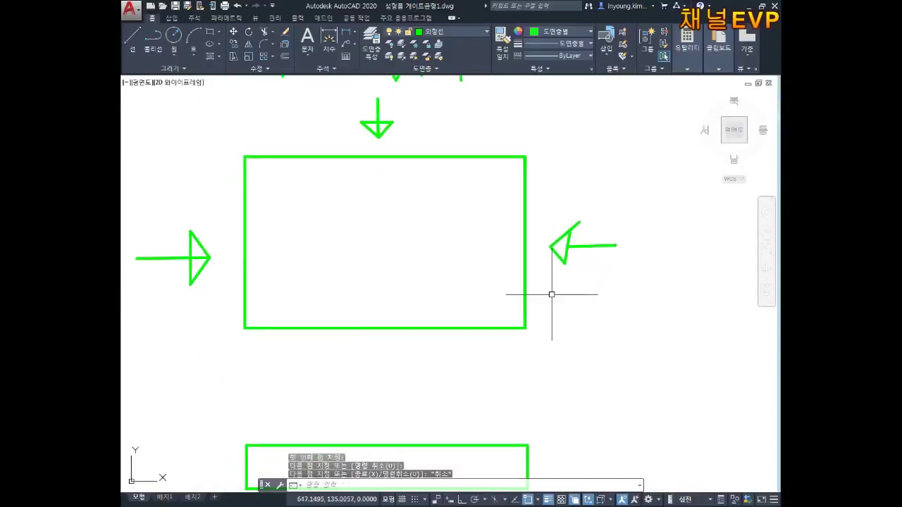
key("space")
left_click(379, 354)
left_click(365, 372)
left_click(400, 369)
left_click(379, 353)
left_click(376, 421)
key("Escape")
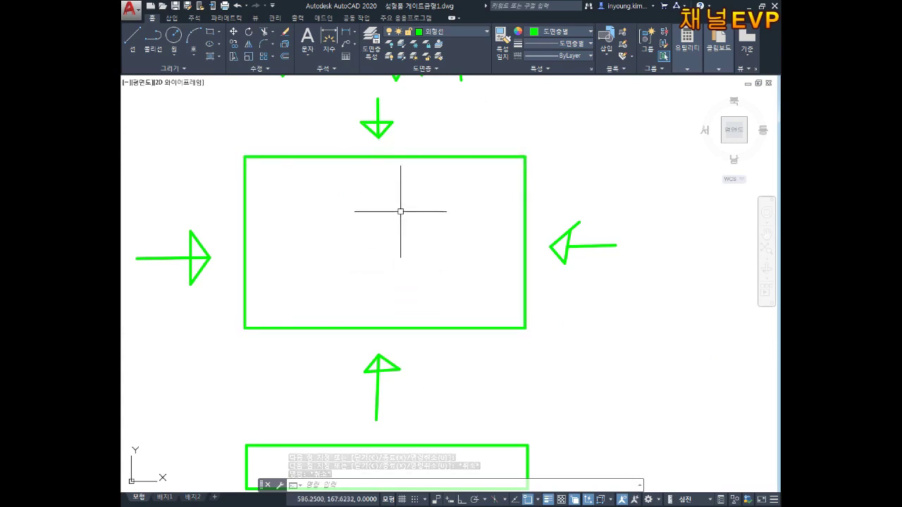
Pan and zoom out to show the whole sheet, including the bar and CAP title block.
mouse_move(462, 278)
middle_mouse_down()
mouse_move(454, 244)
mouse_move(431, 224)
mouse_move(429, 293)
middle_mouse_up()
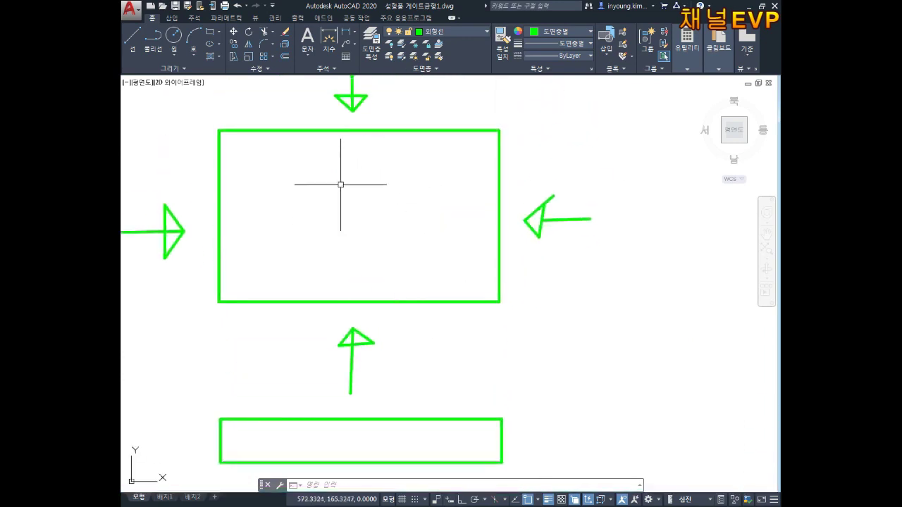
middle_click_drag(396, 252, 399, 208)
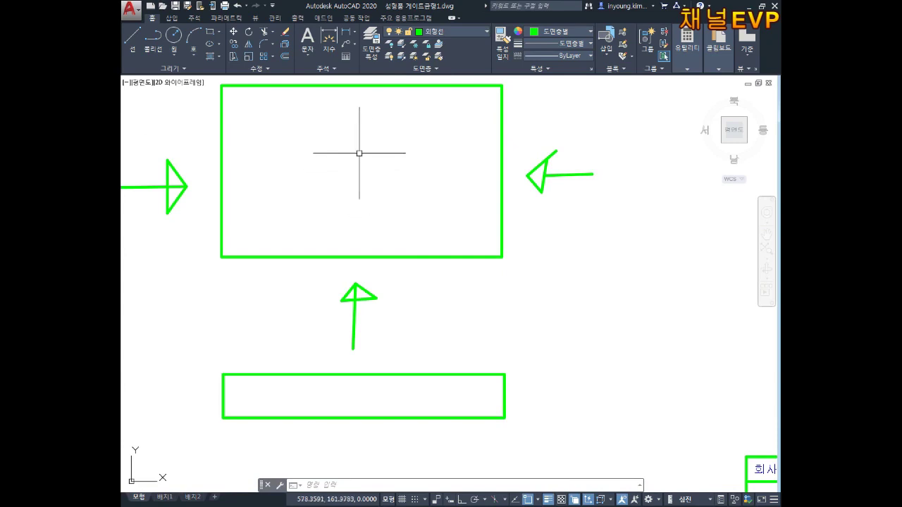
middle_click_drag(392, 275, 393, 174)
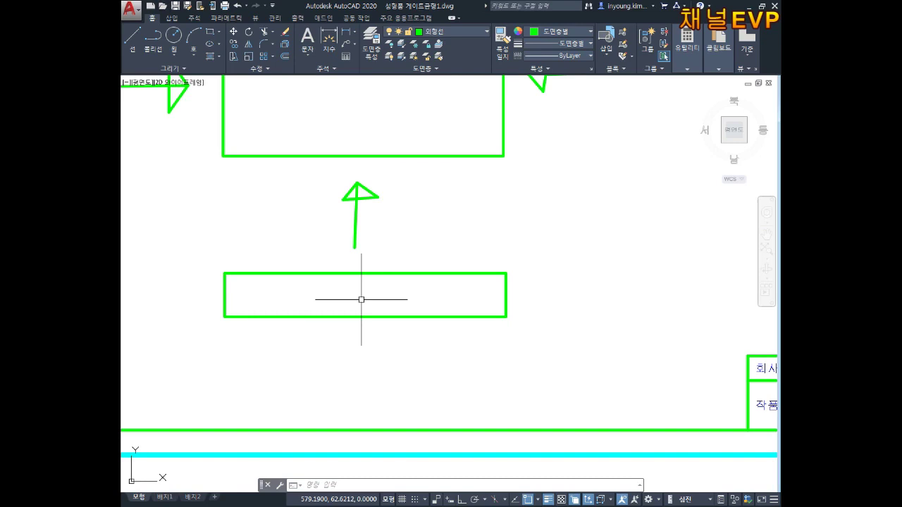
scroll(437, 219, "down", 2)
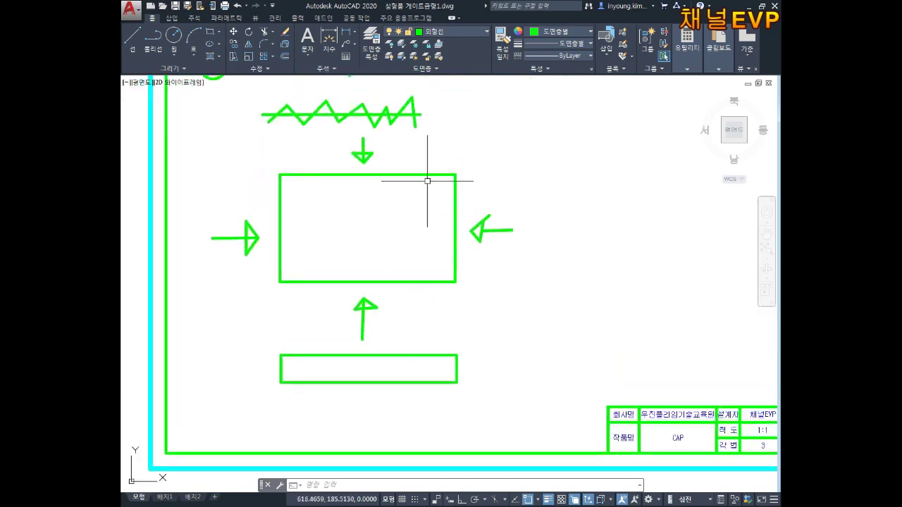
Zoom in on the x roughness symbol and its blue note.
middle_click_drag(427, 186, 459, 247)
scroll(312, 217, "up", 3)
scroll(373, 275, "up", 1)
scroll(373, 274, "up", 1)
scroll(433, 223, "up", 1)
scroll(415, 165, "up", 1)
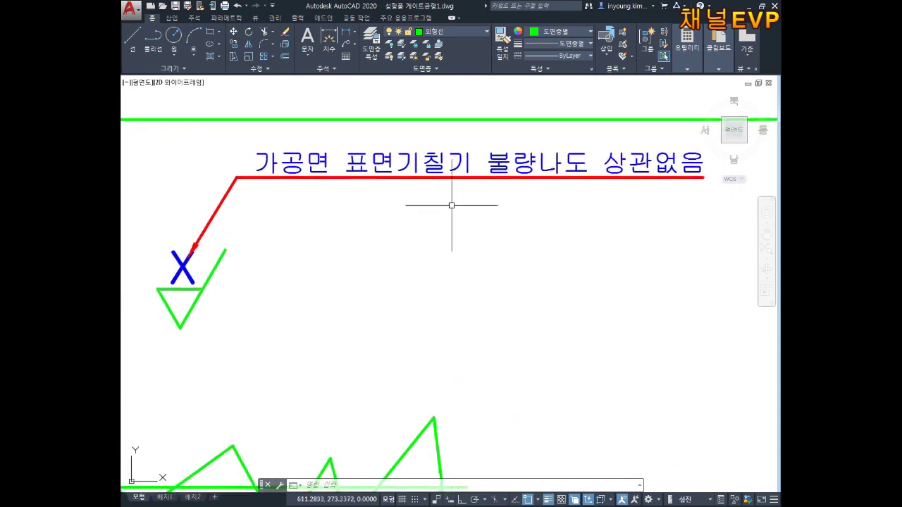
left_click(418, 157)
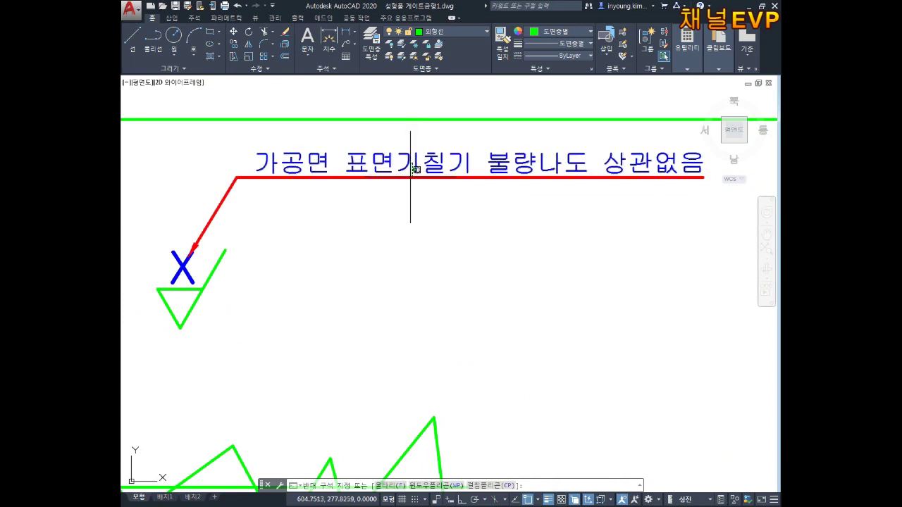
key("Escape")
Correct '표면기칠기' to '표면거칠기' in the blue note above the x symbol.
double_click(411, 162)
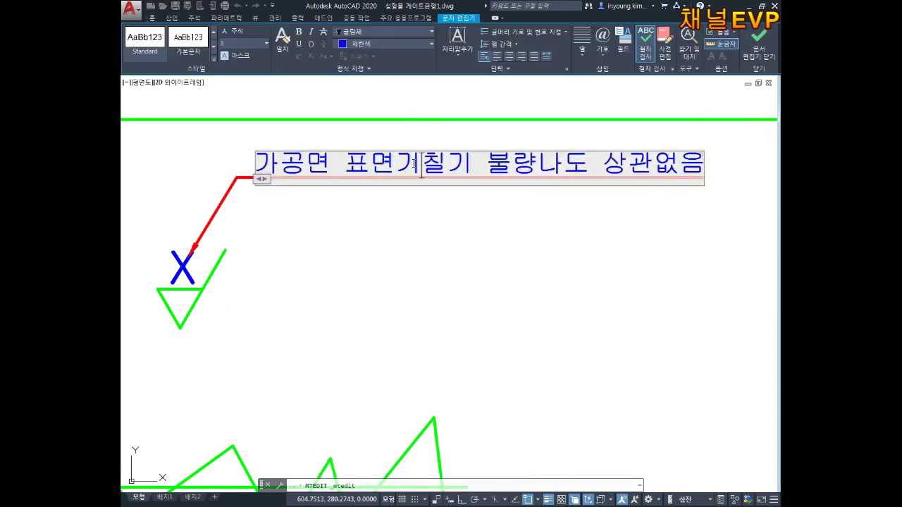
key("BackSpace")
type("ㄱ")
left_click(413, 284)
mouse_move(372, 299)
middle_mouse_down()
mouse_move(391, 314)
mouse_move(288, 304)
mouse_move(346, 322)
mouse_move(358, 303)
mouse_move(336, 327)
middle_mouse_up()
key("Escape")
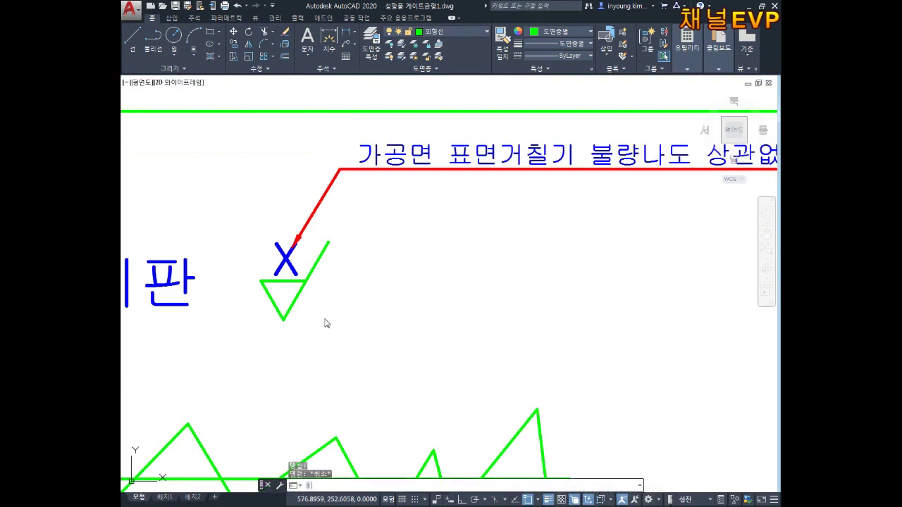
Copy the x roughness symbol to a spot just right of the original.
type("ㅎ")
key("Return")
key("Escape")
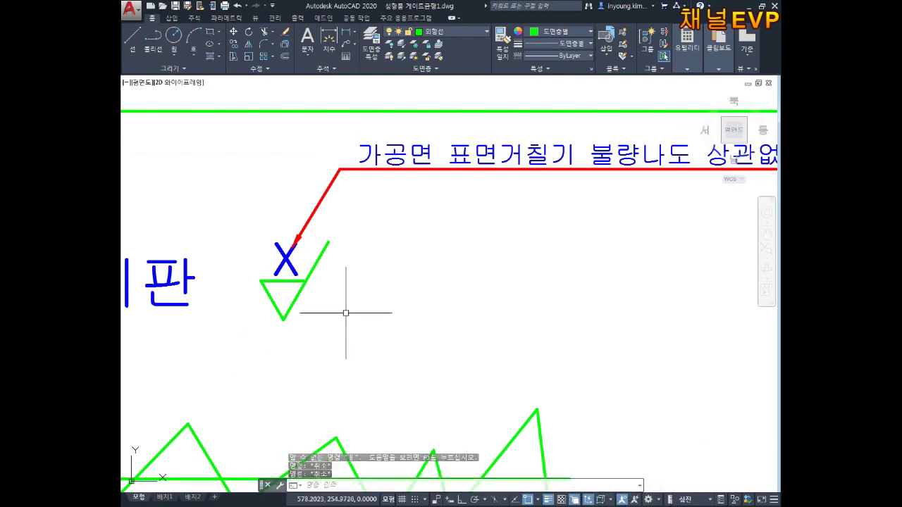
type("co")
key("Return")
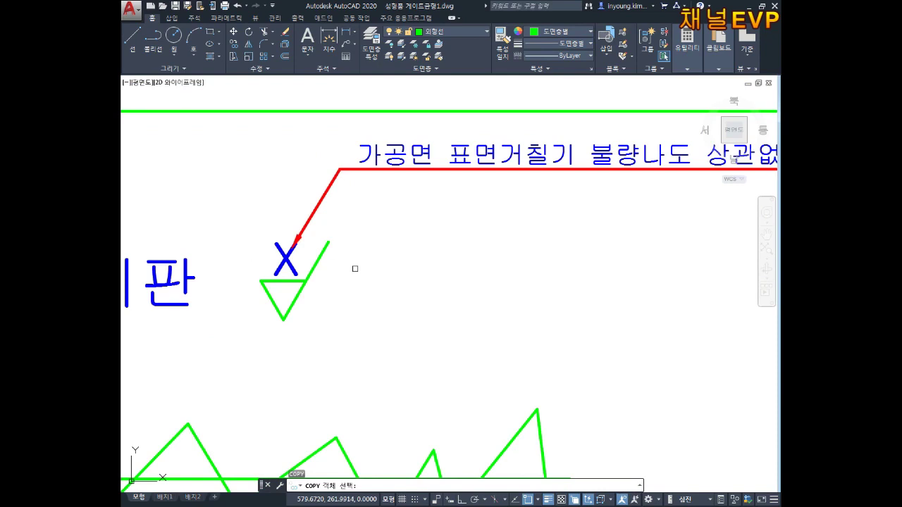
left_click_drag(355, 269, 258, 344)
key("Return")
left_click(339, 305)
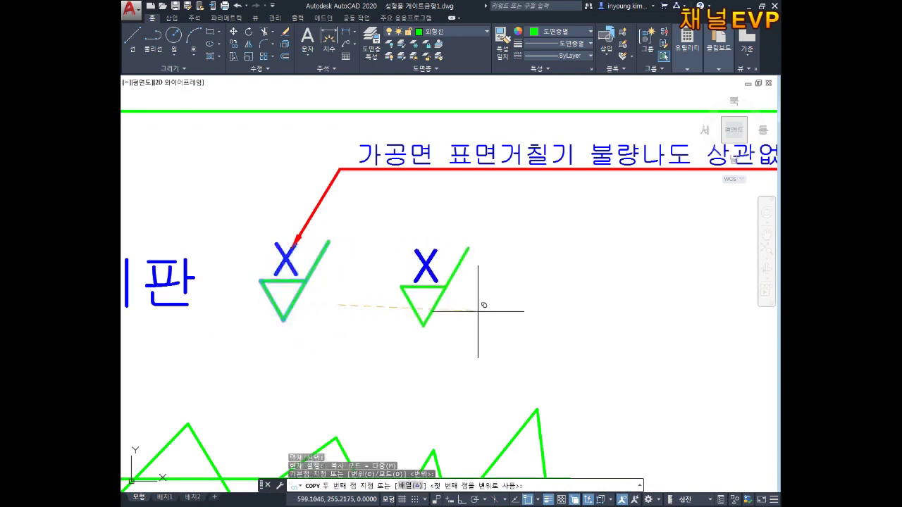
left_click(471, 305)
key("Escape")
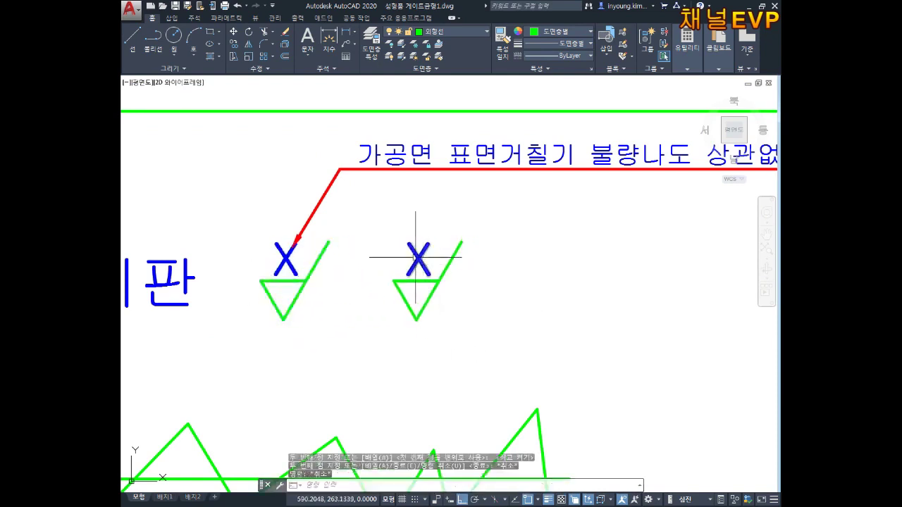
Change the copied symbol's letter from x to y.
double_click(415, 257)
type("y")
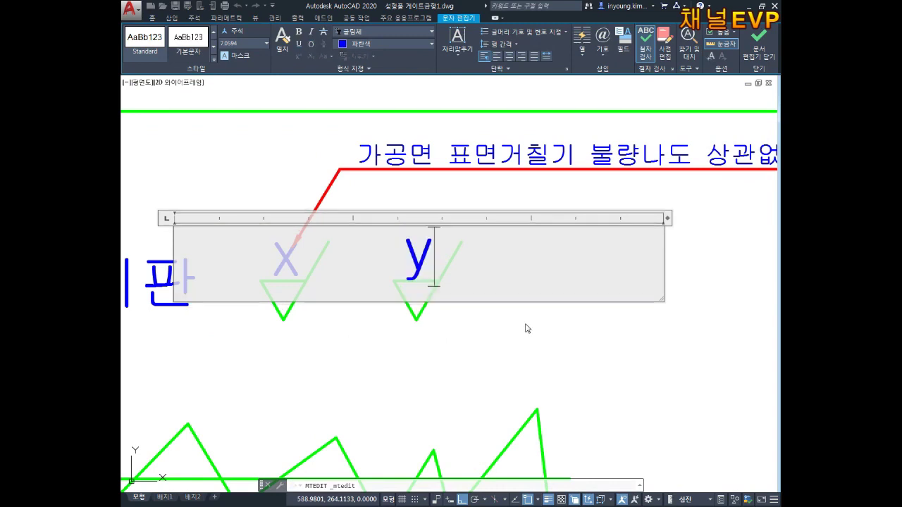
key("Escape")
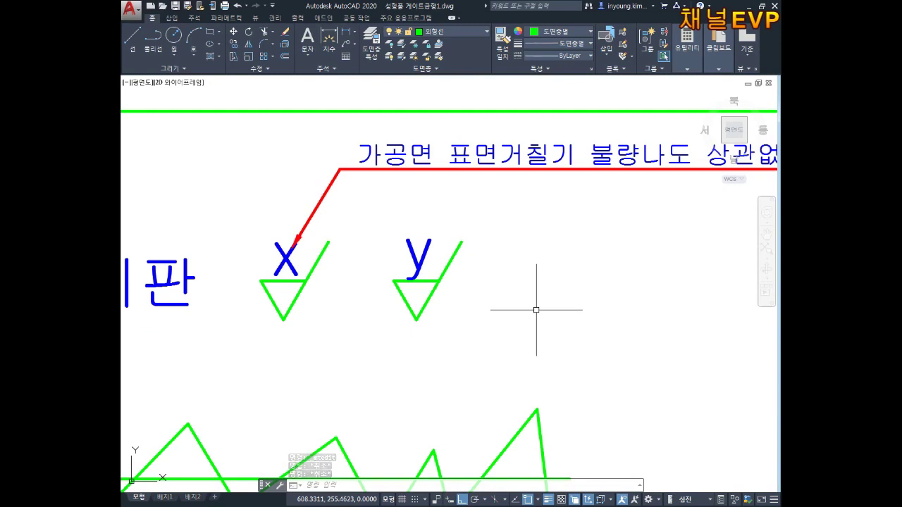
middle_click_drag(486, 244, 463, 246)
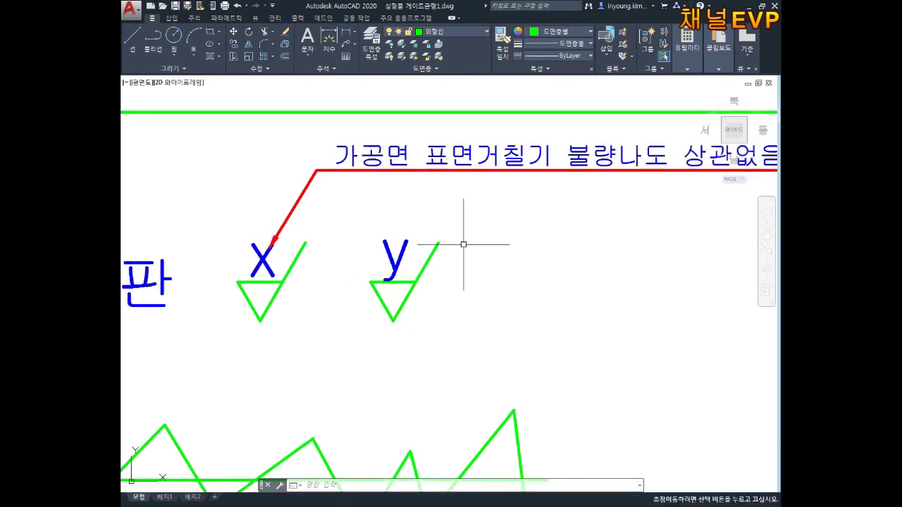
Copy the blue note and red leader to the lower right, with Ortho off.
middle_click_drag(620, 244, 550, 229)
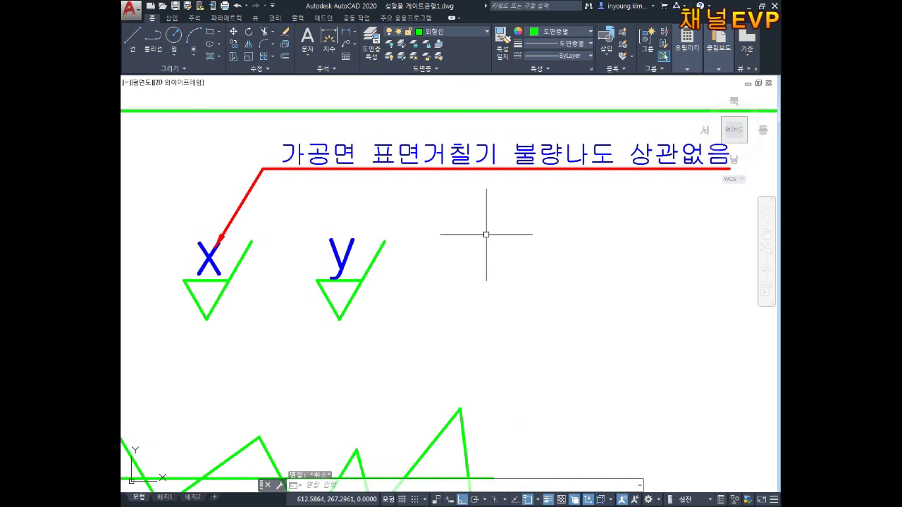
key("Escape")
type("o")
key("Return")
left_click(461, 203)
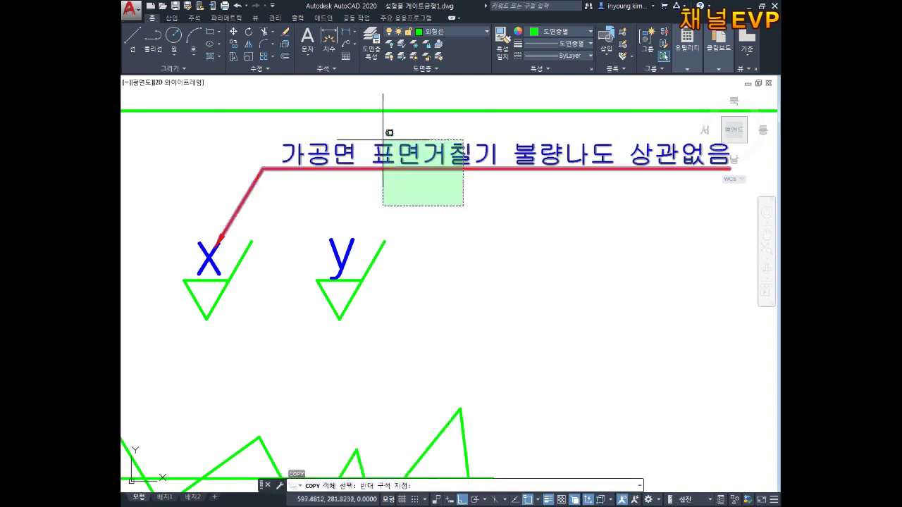
left_click(389, 120)
key("Return")
left_click(348, 187)
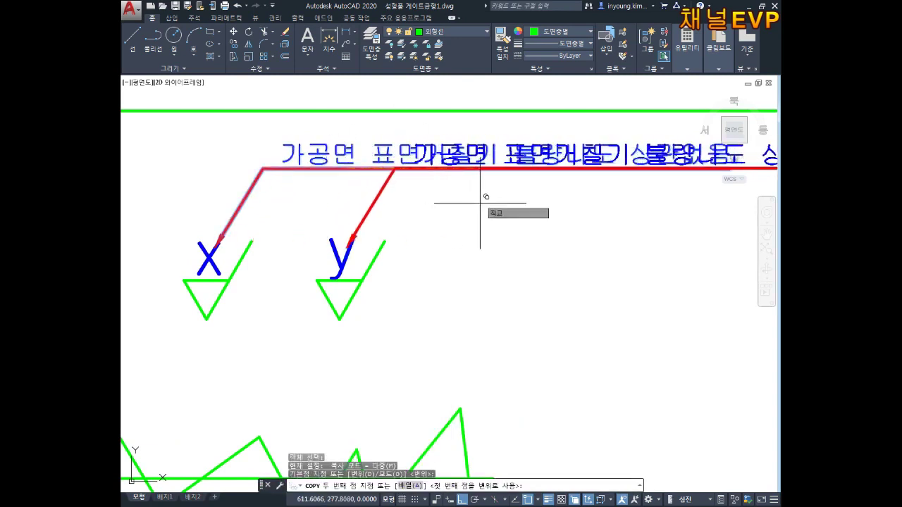
key("F8")
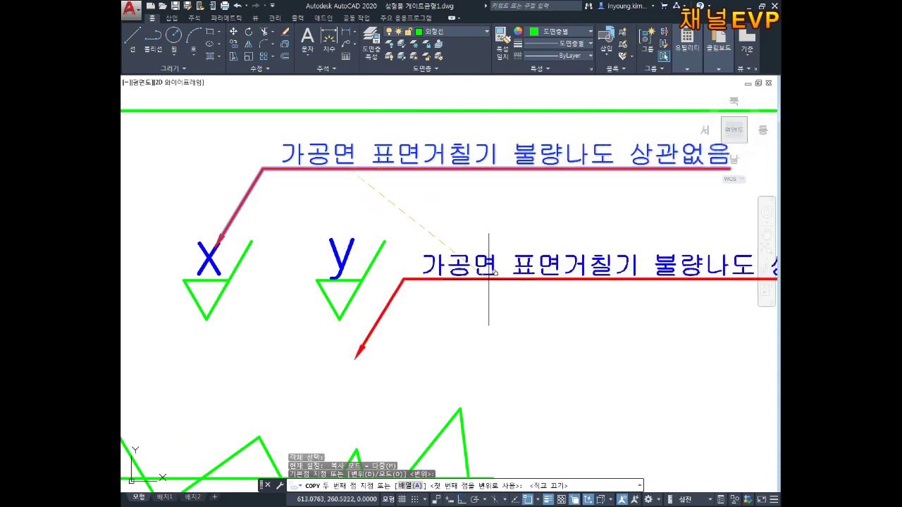
left_click(507, 296)
key("Escape")
Move the copied leader's arrow tip onto the y symbol.
left_click(376, 372)
left_click(346, 255)
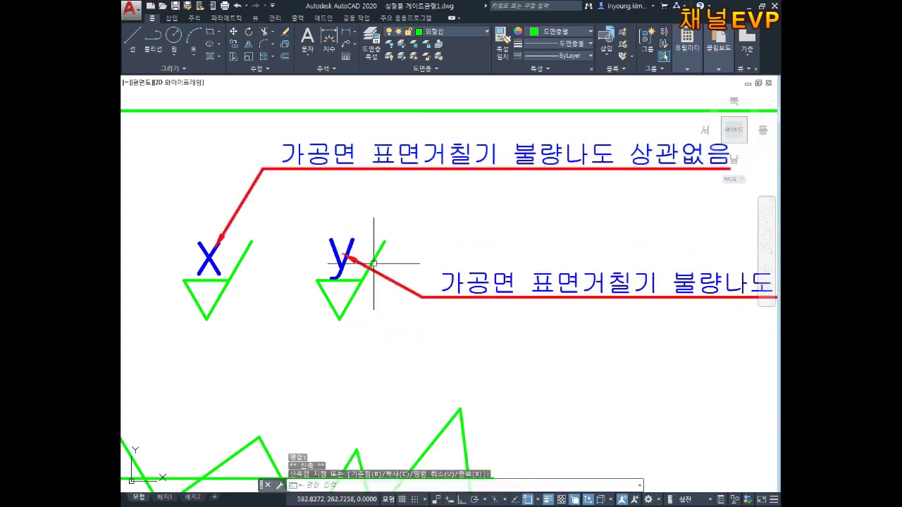
key("Escape")
key("Escape")
middle_click_drag(550, 279, 386, 279)
scroll(386, 279, "down", 3)
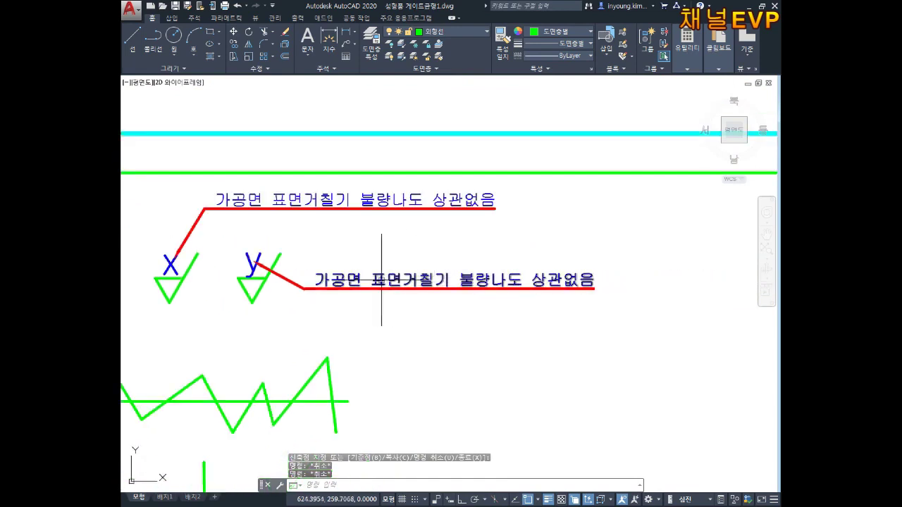
double_click(346, 281)
Replace '가공' with '조립되는' and '불량나도 상관없음' with '우수해야함.' in the copied note.
key("BackSpace")
key("BackSpace")
type("ㅈ")
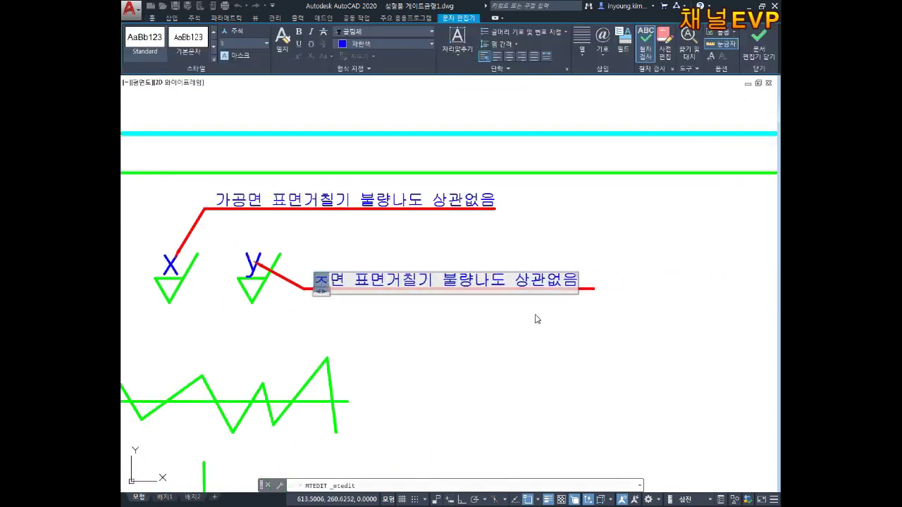
type("ㅗㄹㅣㅂㄷ")
type("는")
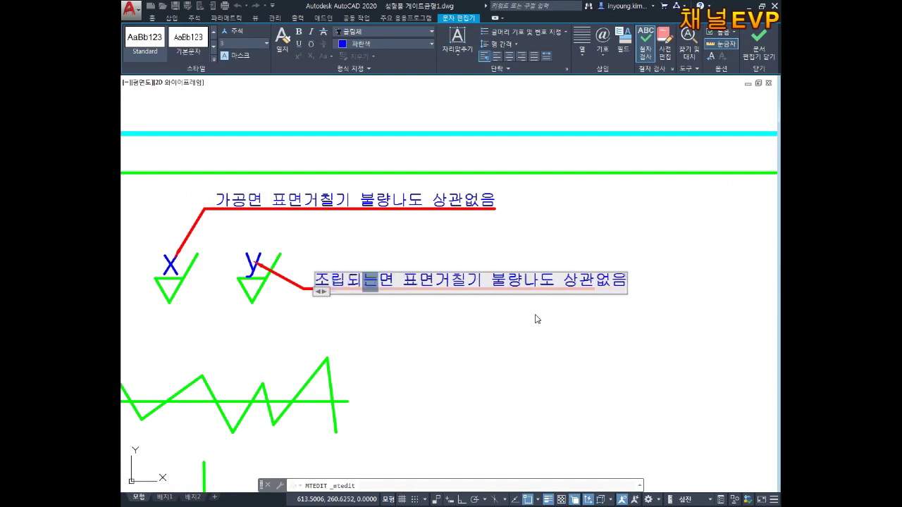
double_click(543, 290)
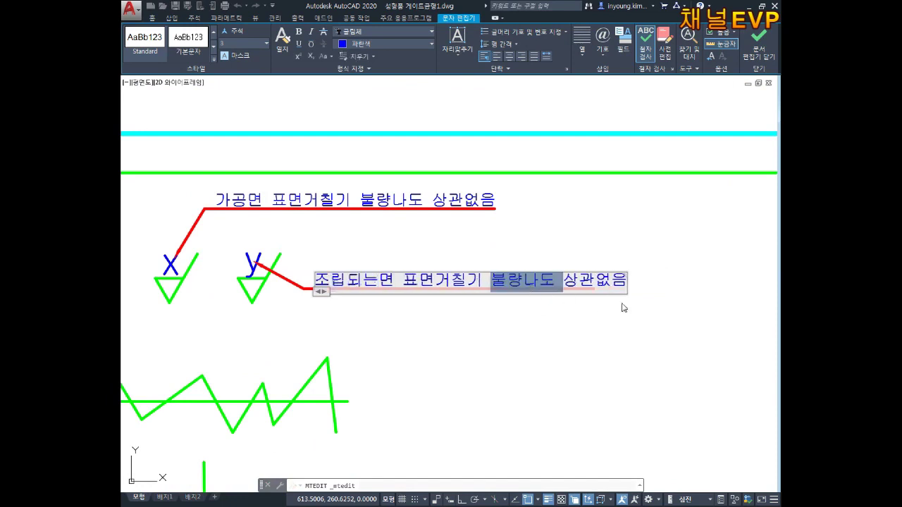
key("Right")
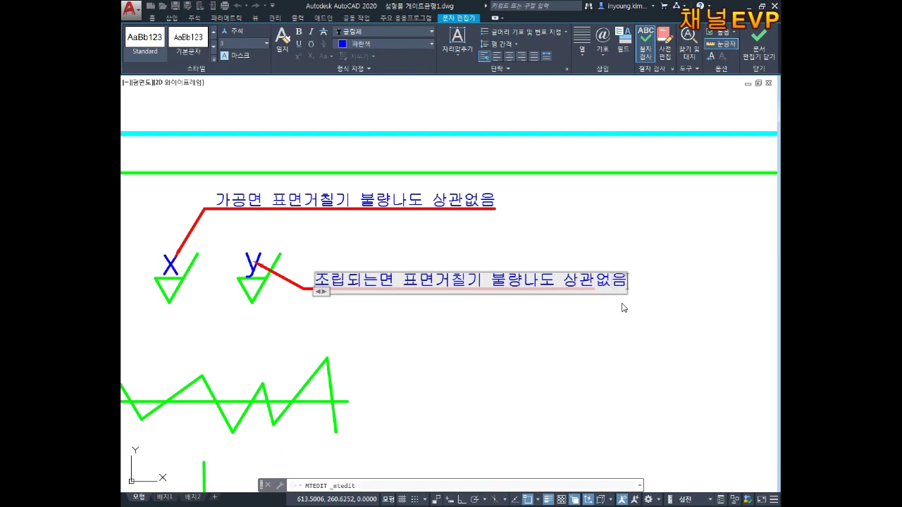
key("BackSpace")
key("BackSpace")
key("BackSpace")
key("BackSpace")
key("BackSpace")
key("BackSpace")
key("BackSpace")
key("BackSpace")
key("BackSpace")
type("우수해야하")
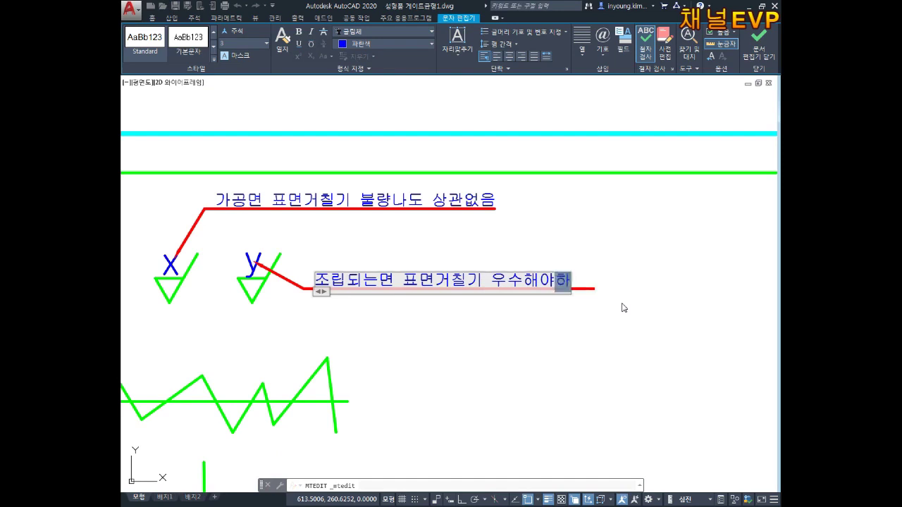
type(".")
left_click(527, 377)
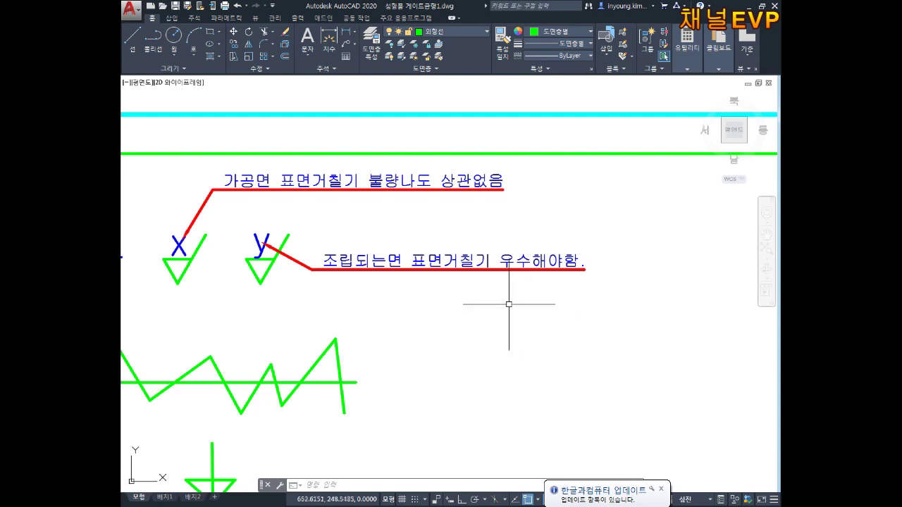
Zoom and pan to check the x and y symbols with their blue notes.
scroll(263, 234, "up", 2)
middle_click_drag(263, 234, 352, 285)
type("co")
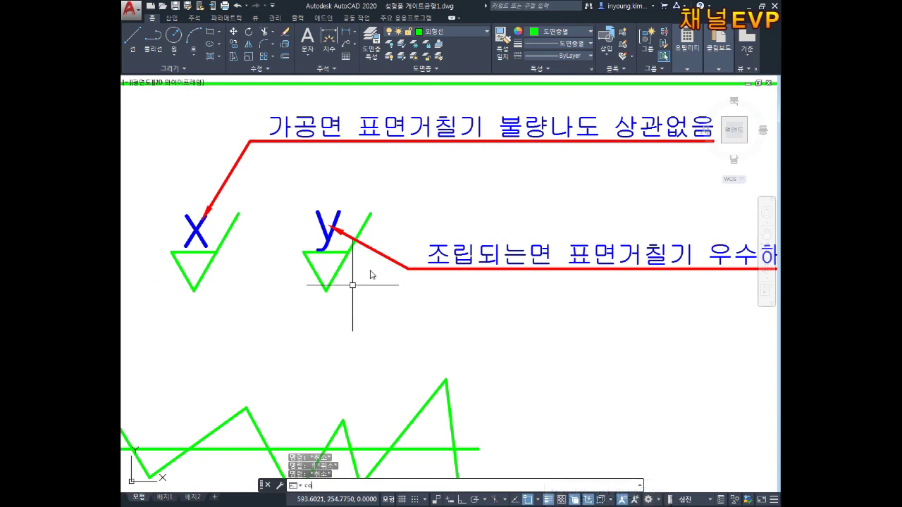
Copy the blue y letter to a spot below the roughness symbols.
key("Return")
left_click(332, 252)
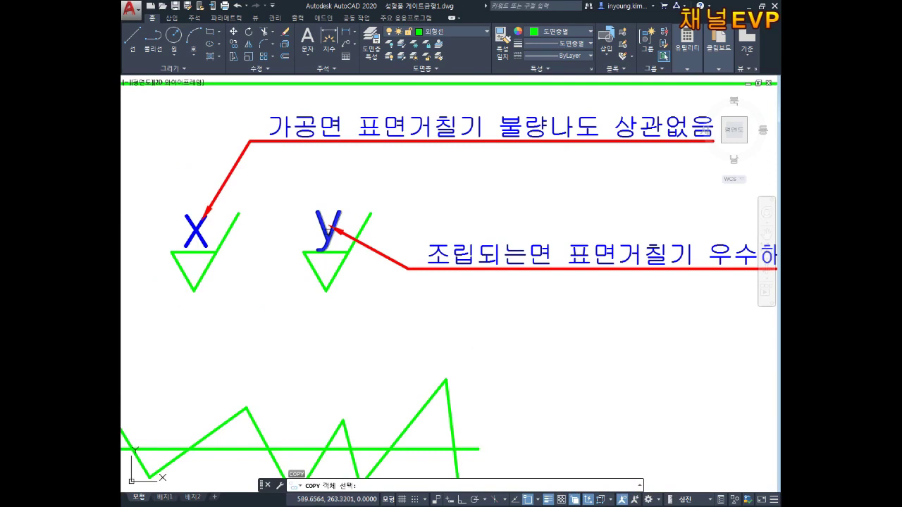
key("Return")
left_click(353, 215)
left_click(307, 337)
key("Escape")
middle_click_drag(328, 342, 345, 333)
key("Escape")
key("Escape")
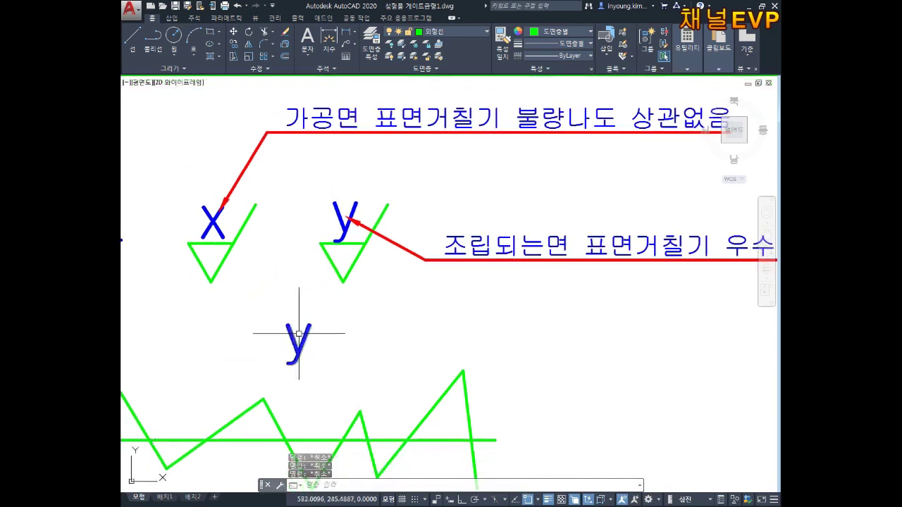
Retype the copied letter as '(' and ')' separated by a wide tab gap.
double_click(297, 342)
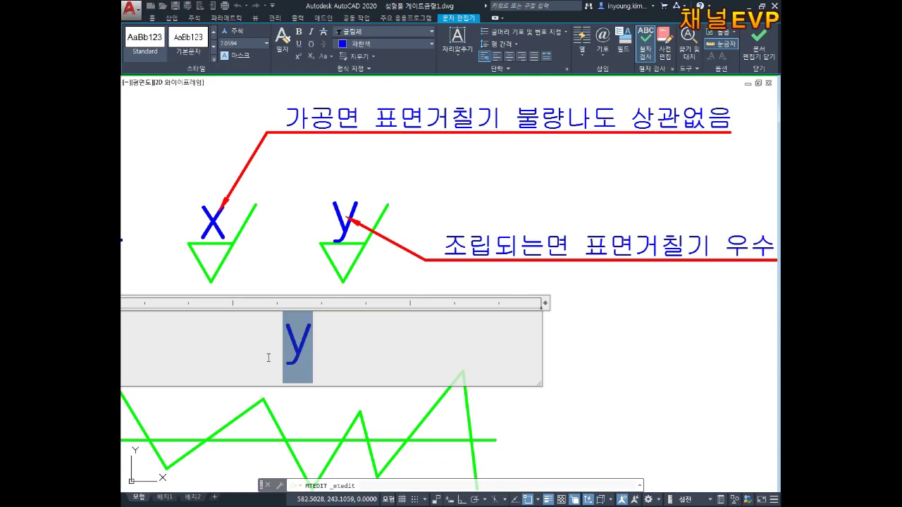
type("(")
key("Tab")
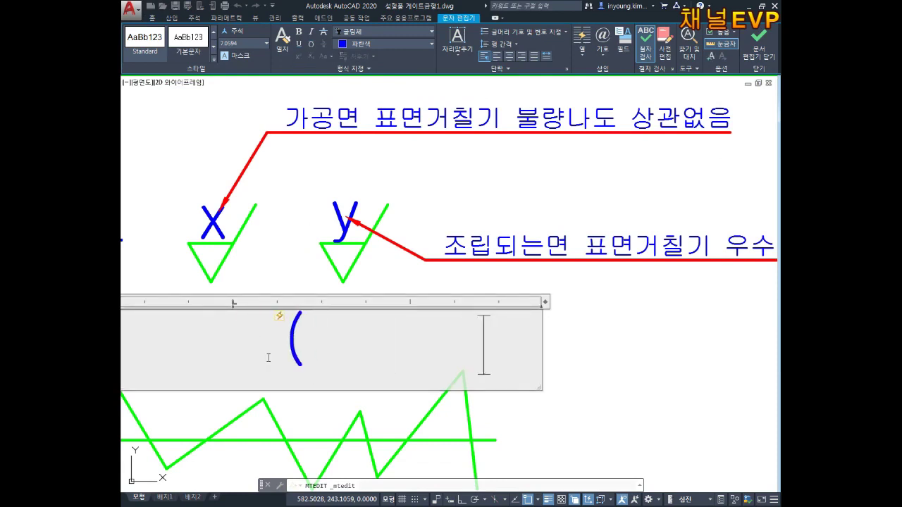
type(")")
key("Left")
key("BackSpace")
key("BackSpace")
type("(")
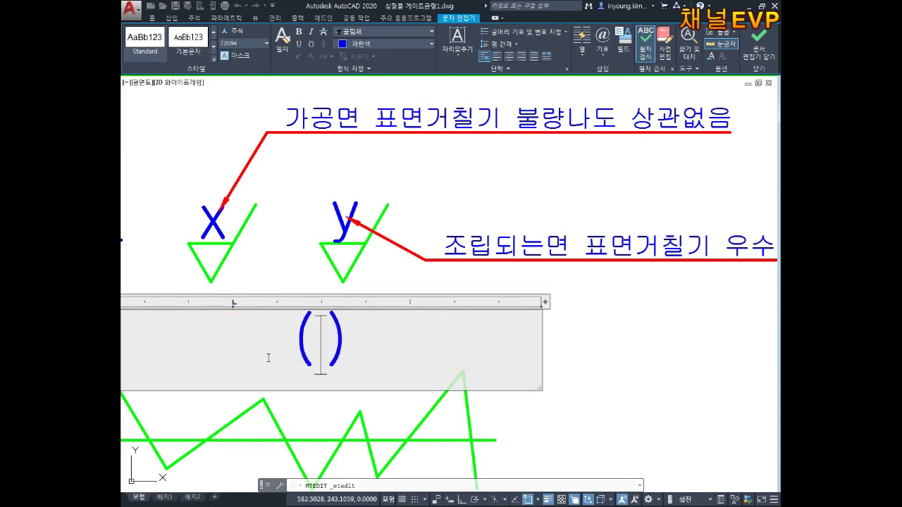
key("Tab")
left_click(596, 327)
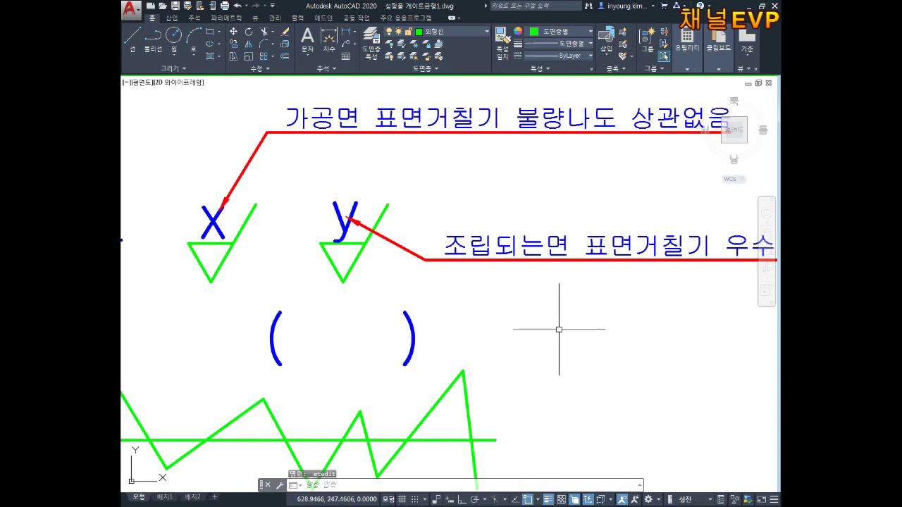
Move both parentheses up so they enclose the y roughness symbol.
key("Escape")
key("Escape")
key("Escape")
type("m")
key("Return")
left_click(439, 242)
left_click(388, 351)
key("Return")
left_click(383, 334)
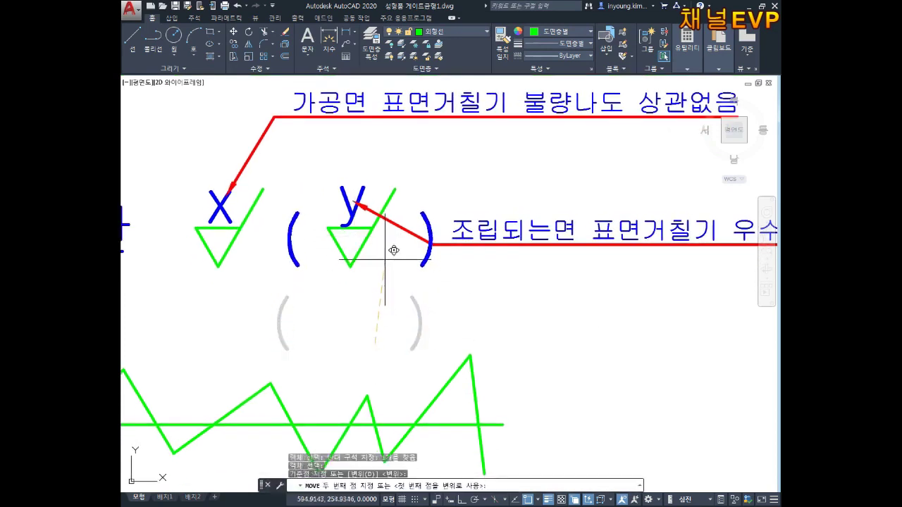
left_click(393, 251)
key("Escape")
key("Escape")
middle_click_drag(502, 282, 475, 275)
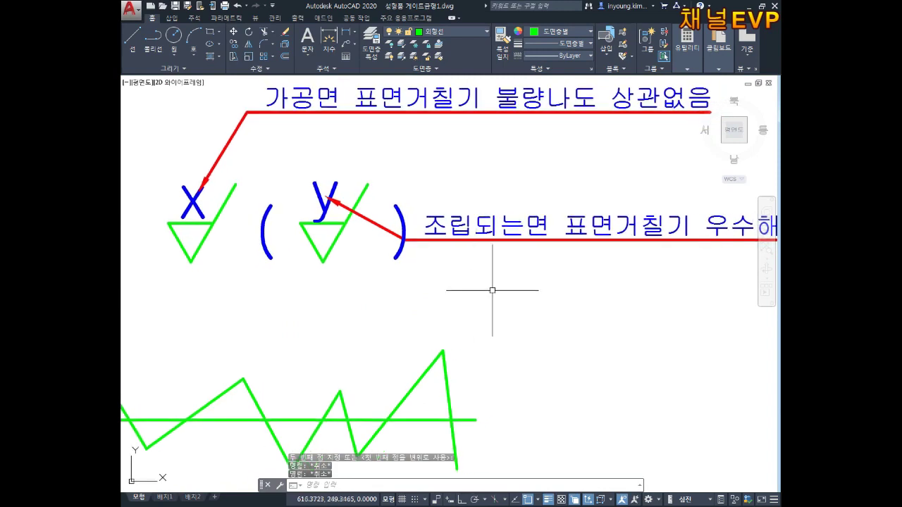
middle_click_drag(396, 310, 513, 310)
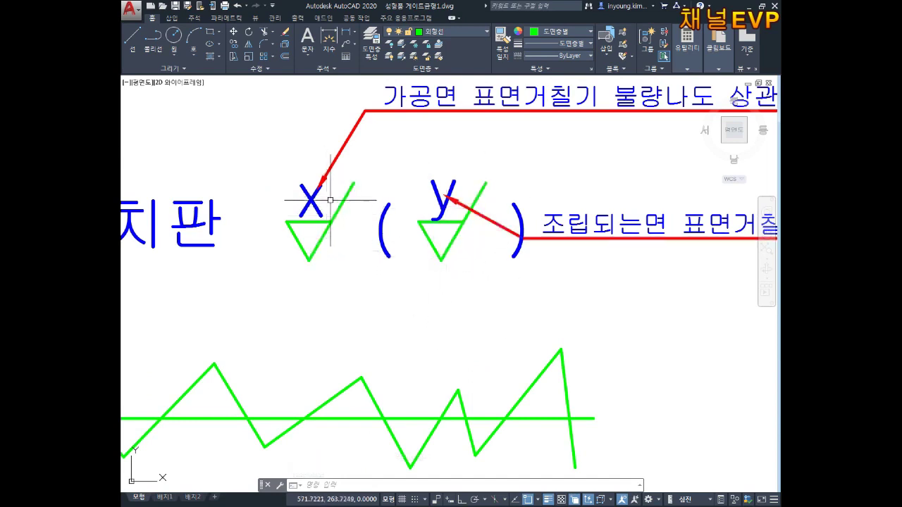
scroll(301, 199, "down", 5)
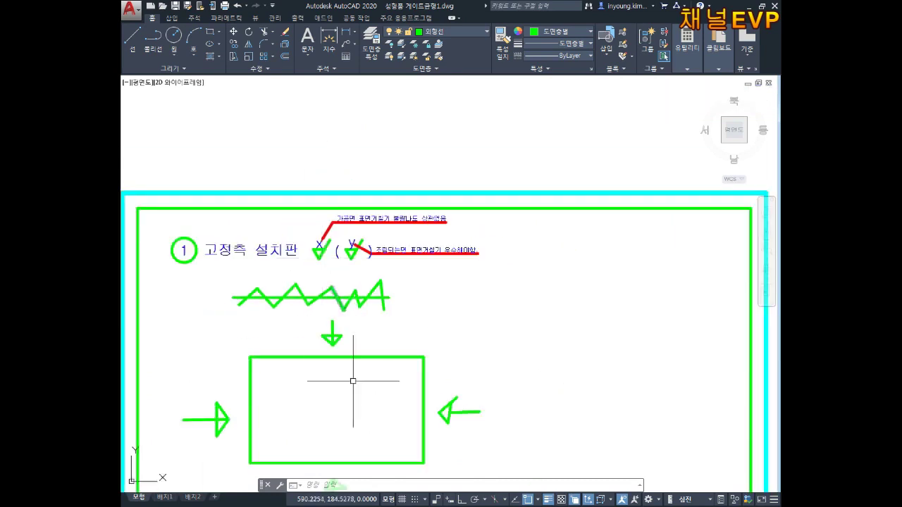
middle_click_drag(417, 396, 447, 316)
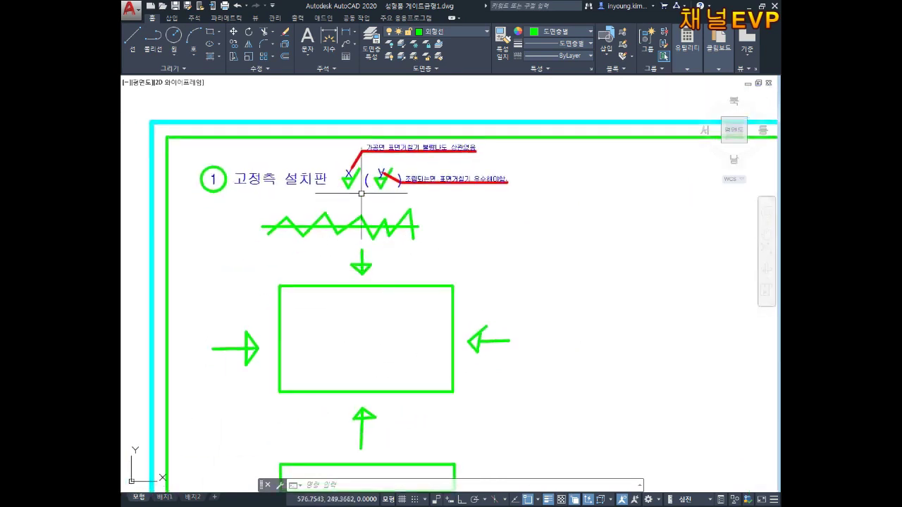
scroll(363, 180, "up", 4)
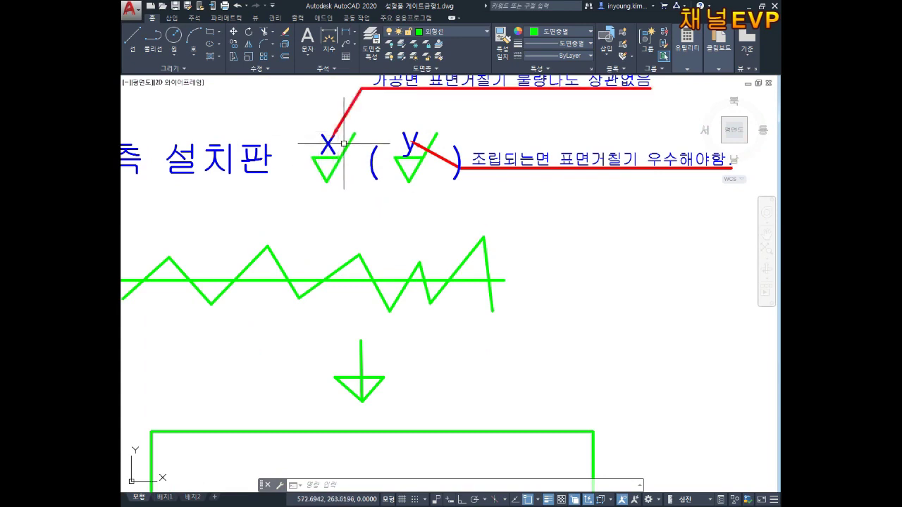
middle_click_drag(391, 184, 371, 190)
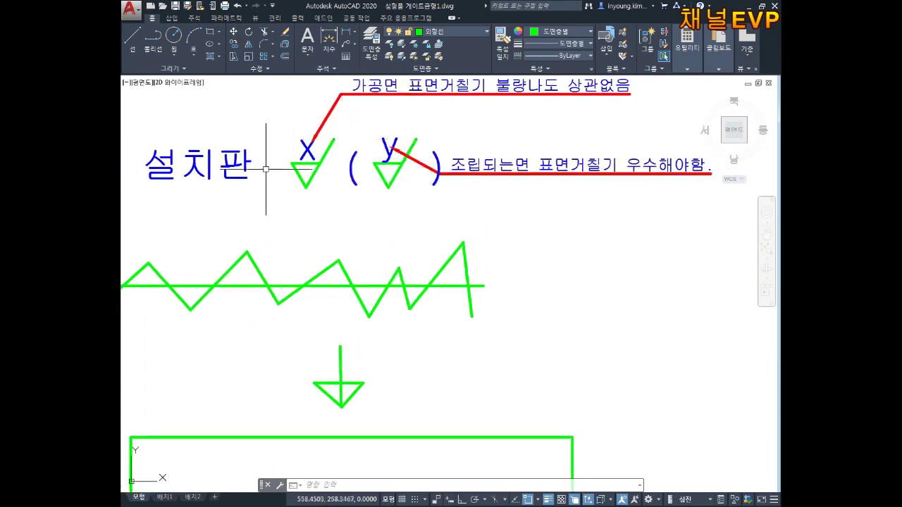
middle_click_drag(322, 171, 337, 190)
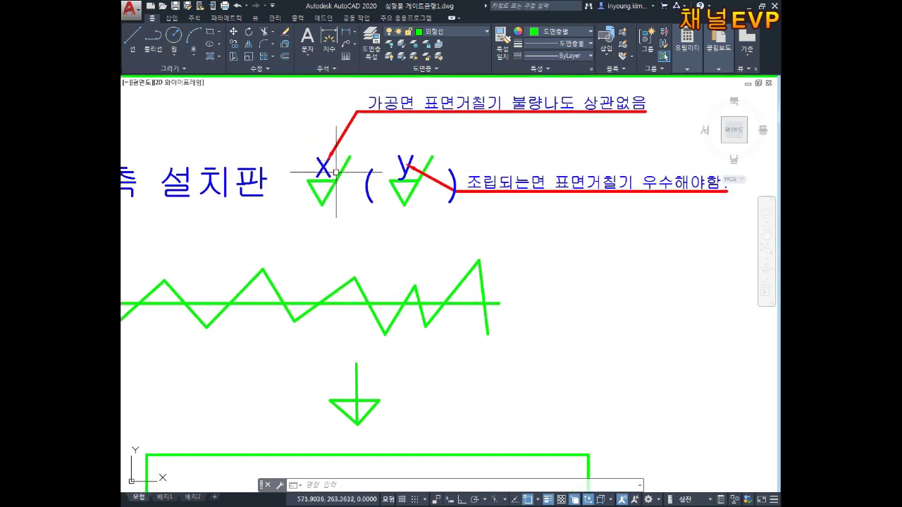
middle_click_drag(339, 145, 348, 160)
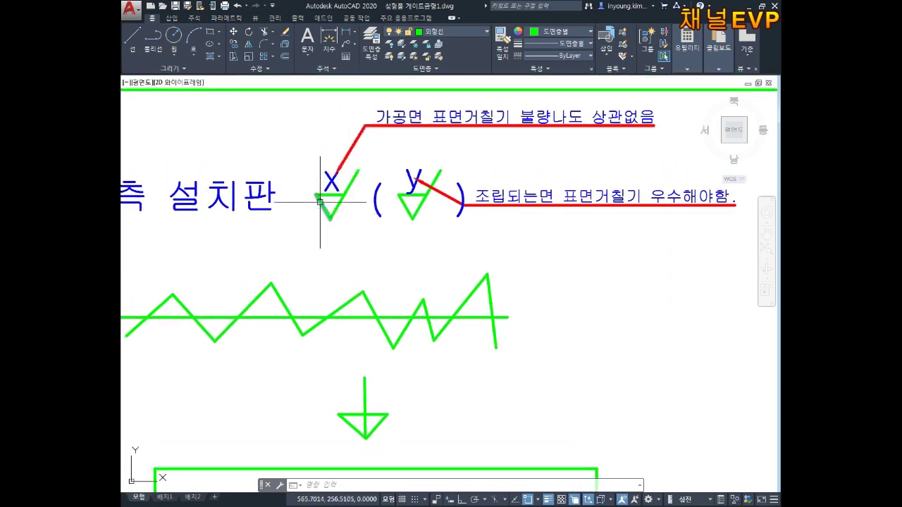
middle_click_drag(382, 321, 398, 173)
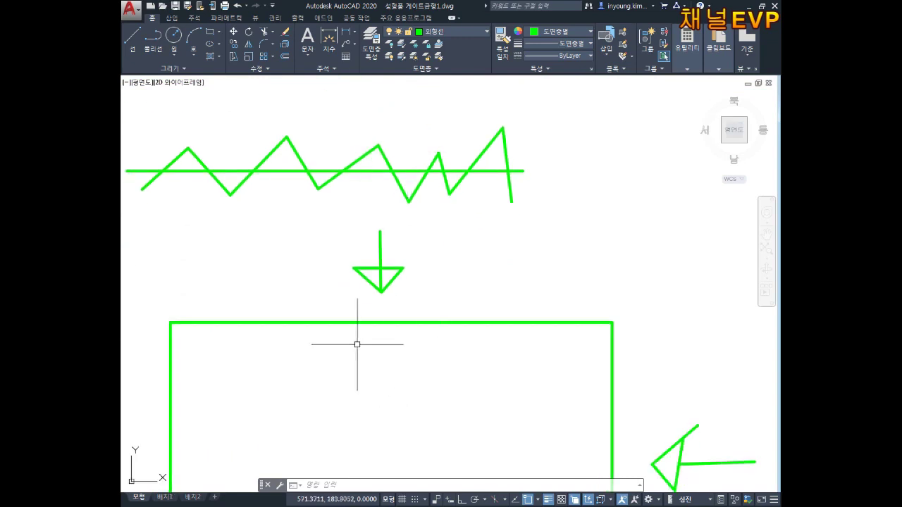
scroll(409, 307, "down", 2)
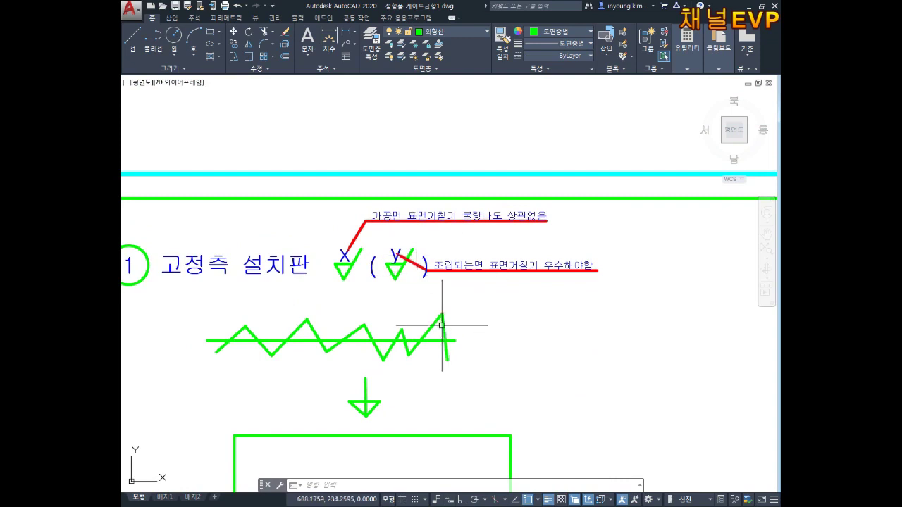
scroll(403, 303, "down", 3)
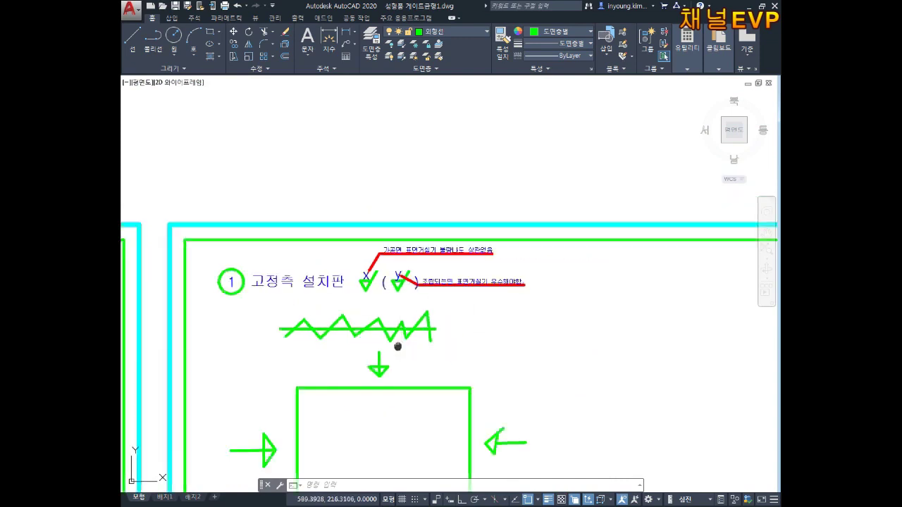
middle_click_drag(415, 322, 430, 329)
scroll(415, 207, "up", 2)
scroll(430, 245, "up", 2)
key("Escape")
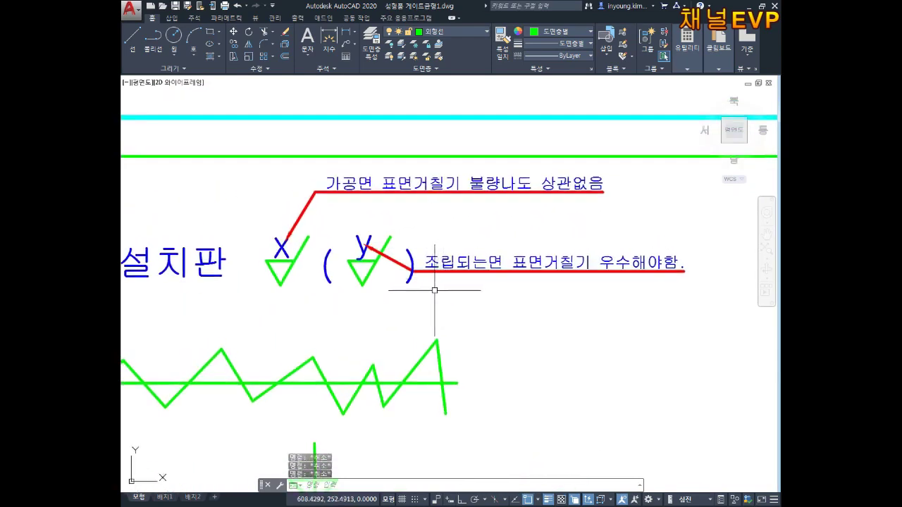
middle_click_drag(479, 282, 496, 234)
scroll(338, 268, "down", 3)
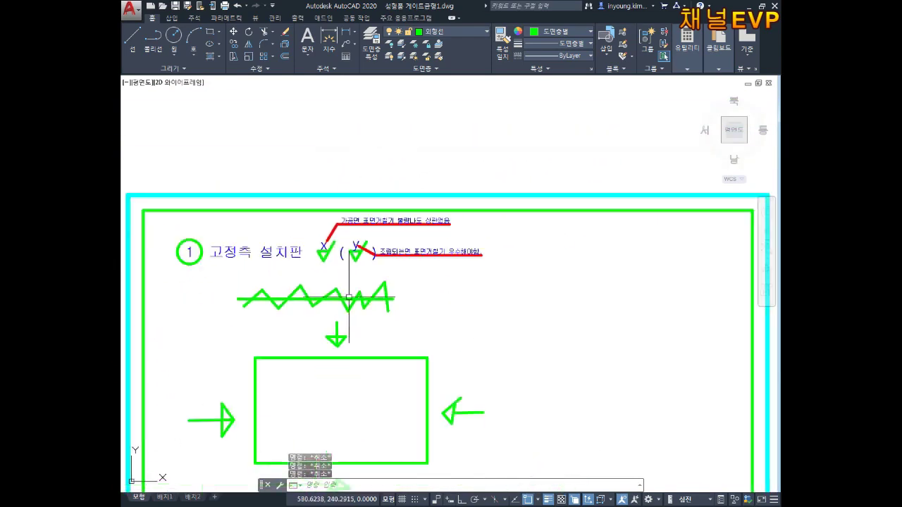
middle_click_drag(348, 303, 373, 224)
middle_click_drag(387, 286, 334, 190)
scroll(401, 268, "down", 2)
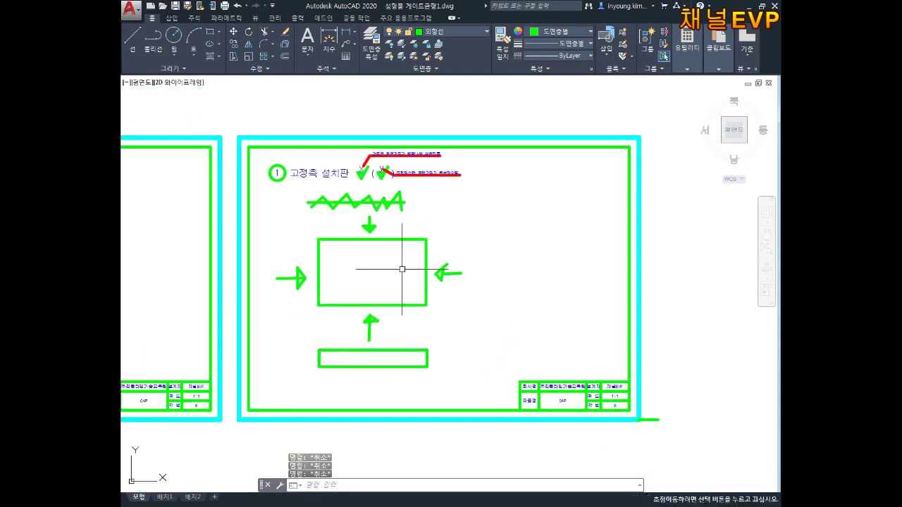
middle_click_drag(401, 268, 418, 258)
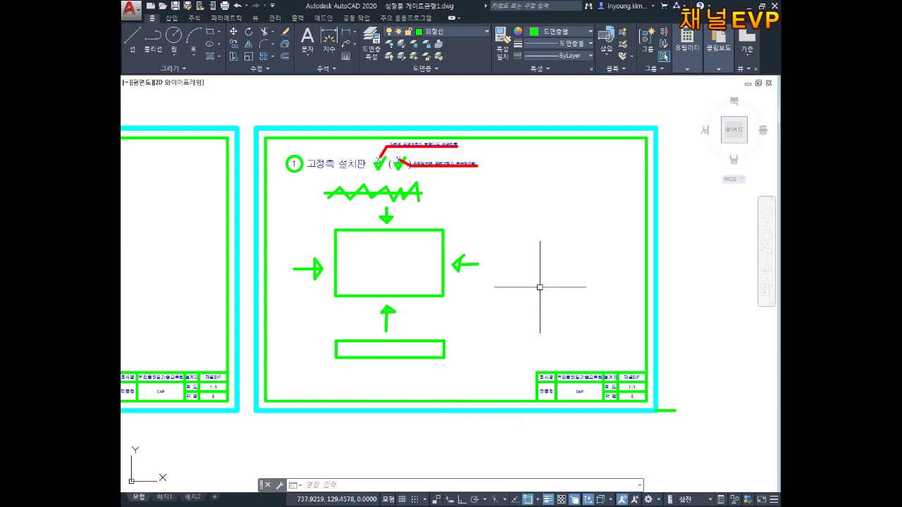
scroll(357, 182, "up", 5)
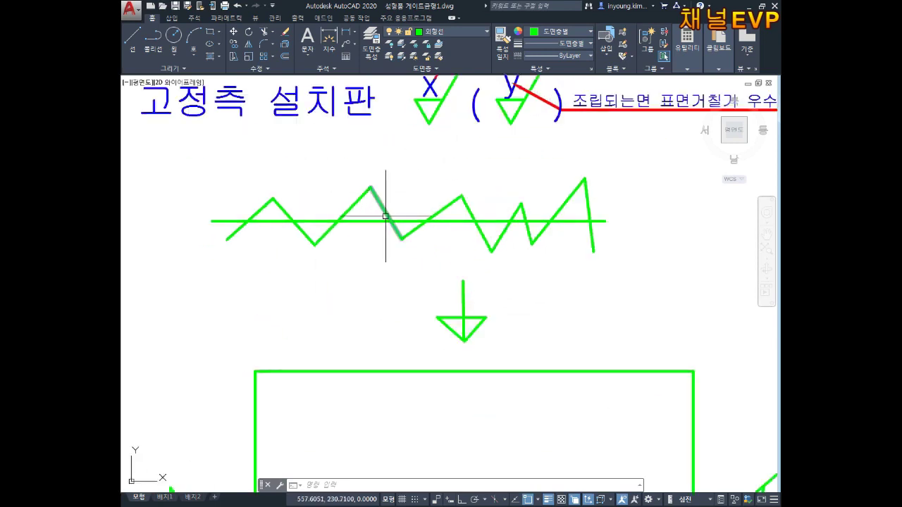
scroll(387, 211, "up", 1)
scroll(354, 252, "up", 3)
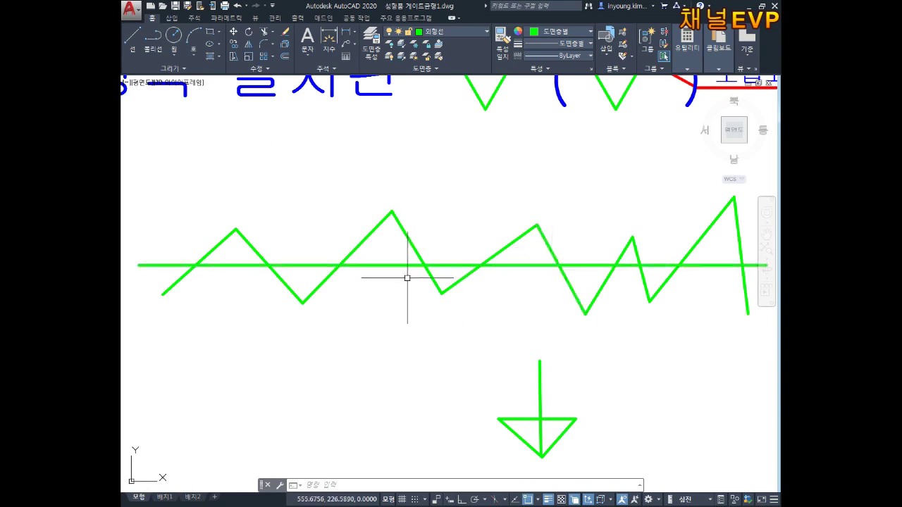
key("Escape")
key("Escape")
Draw a flatter nine-segment green zigzag along the baseline inside the existing profile.
key("Return")
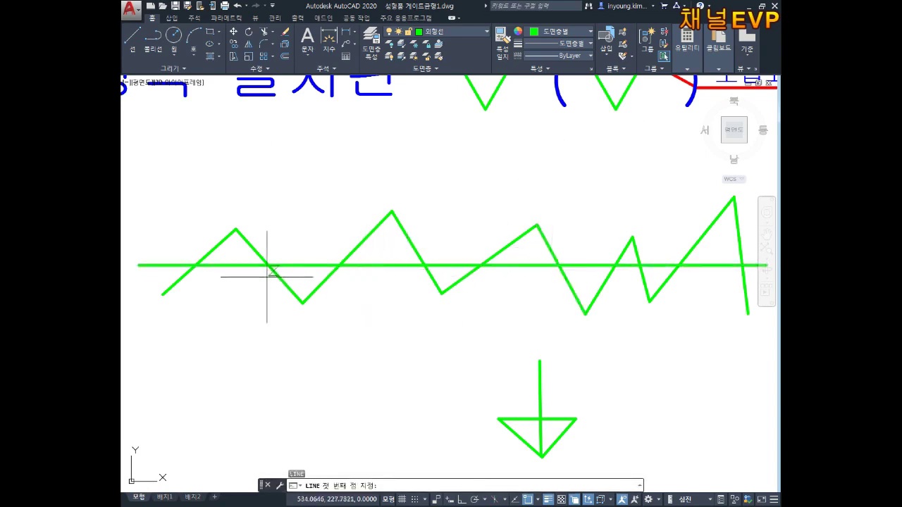
left_click(262, 282)
left_click(297, 252)
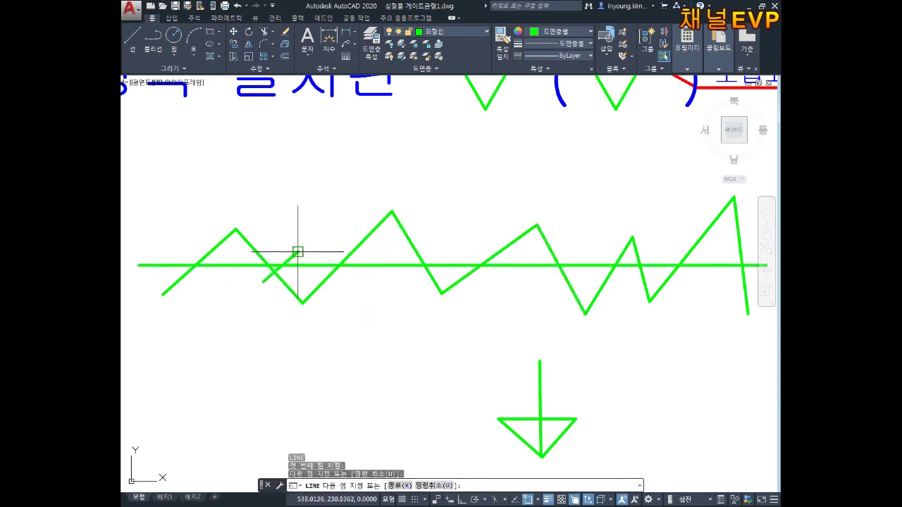
left_click(346, 282)
left_click(385, 252)
left_click(409, 284)
left_click(454, 248)
left_click(511, 282)
left_click(537, 257)
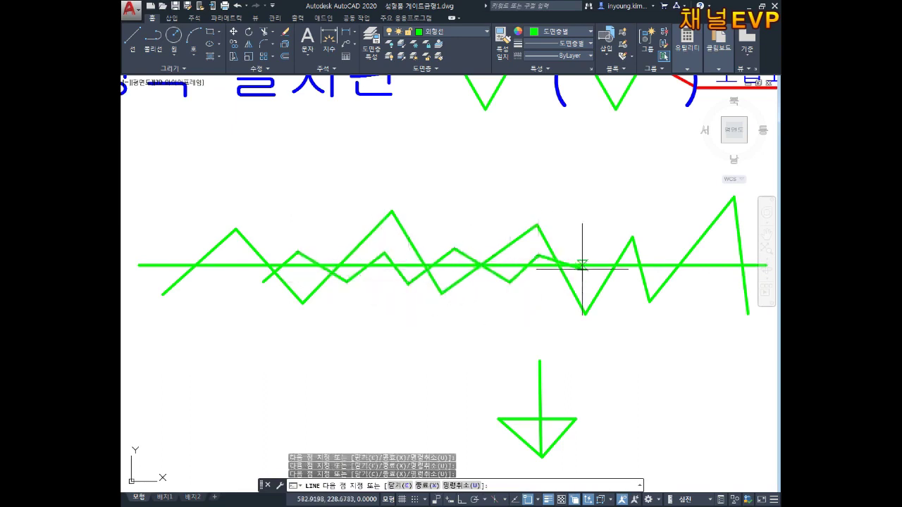
left_click(593, 281)
left_click(608, 248)
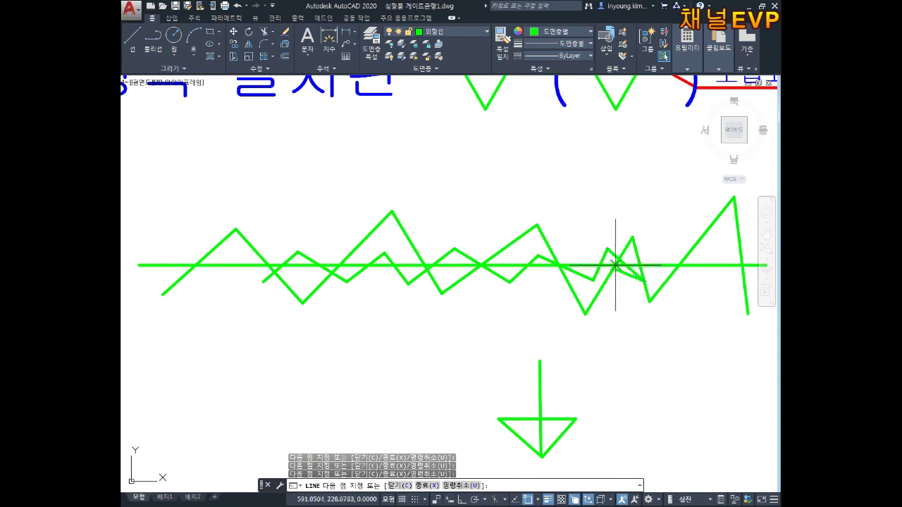
key("Escape")
key("Escape")
key("Escape")
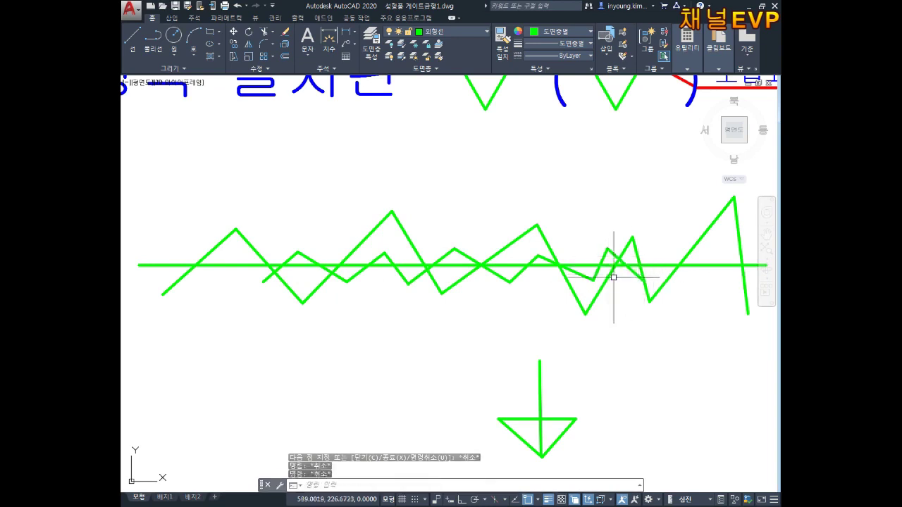